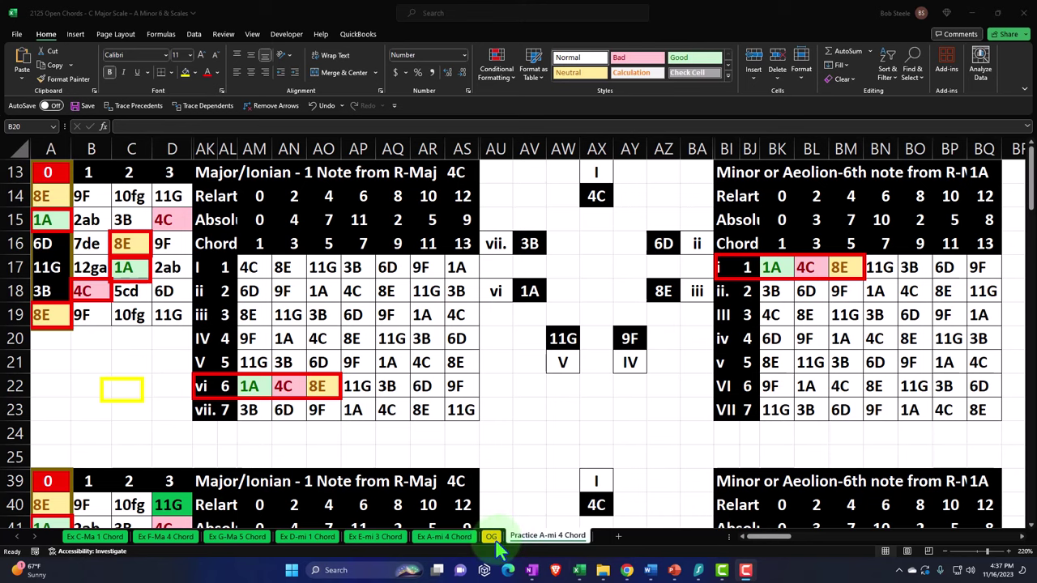
Switch to the OG sheet with the full fretboard note table for frets 0 to 22
click(492, 537)
Review the OG lookup table's note letter, note number, combined label and root number 4
drag(802, 538, 556, 489)
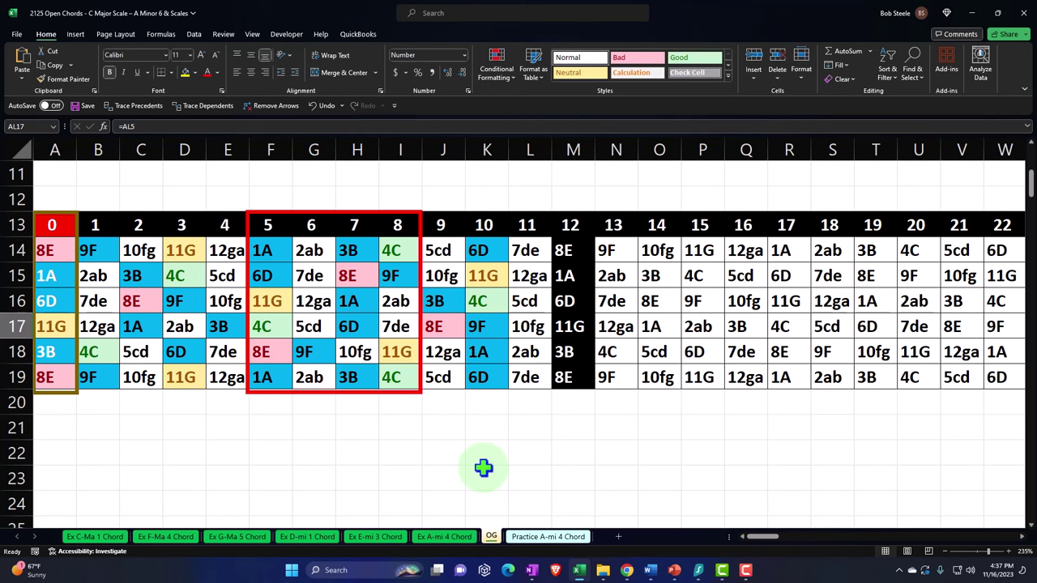
drag(763, 538, 787, 537)
scroll(526, 364, up, 3)
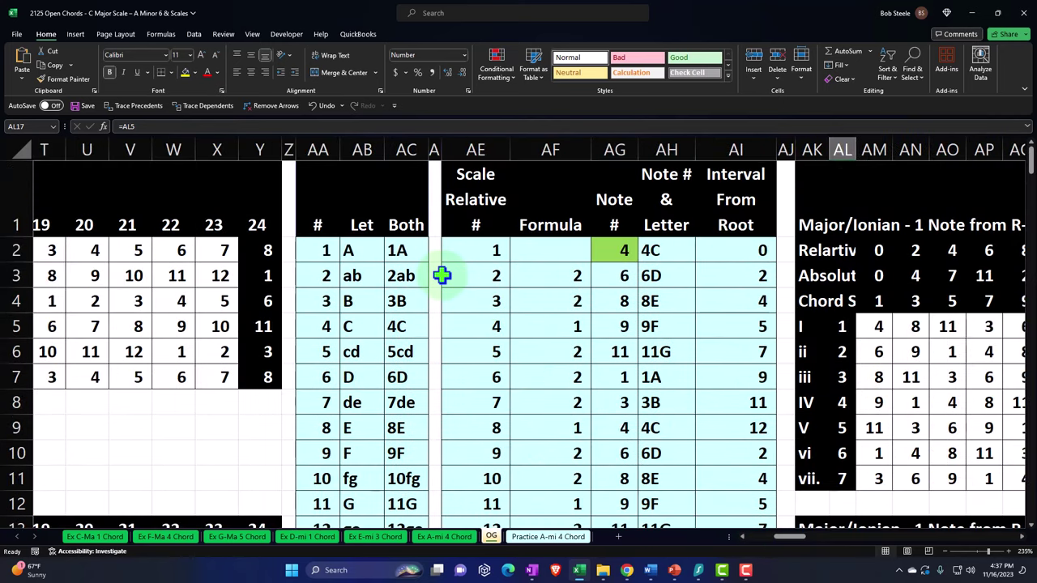
click(356, 249)
click(329, 250)
click(399, 251)
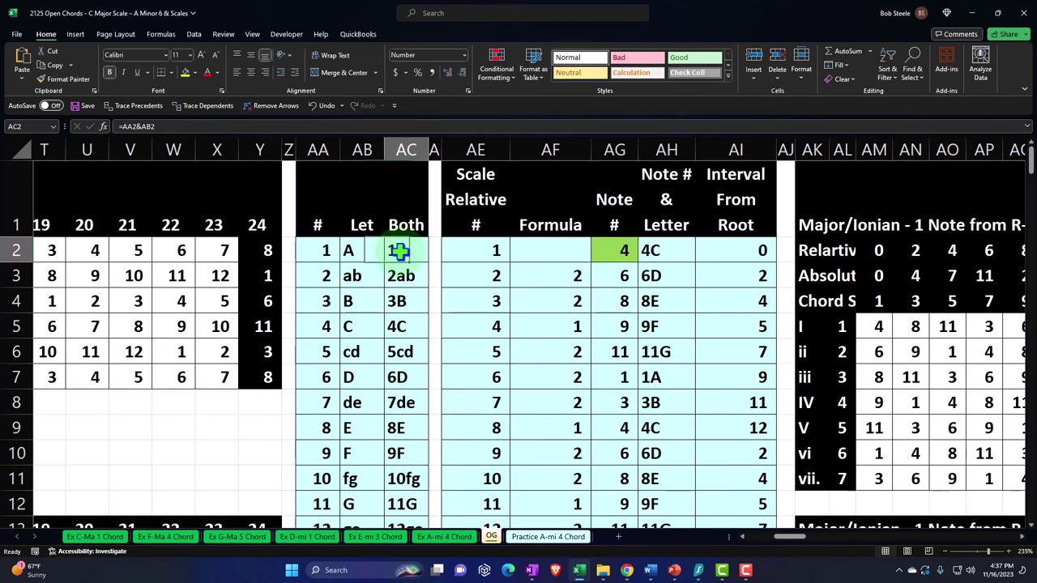
click(608, 249)
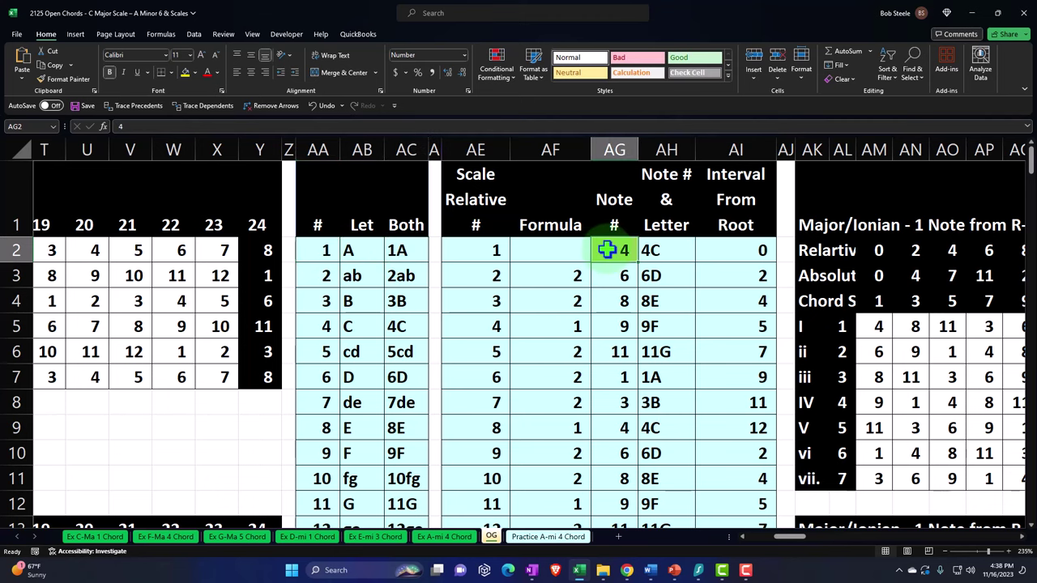
Inspect the I chord notes, root 4C and chord number, then open Ex C-Ma 1 Chord
drag(787, 539, 798, 548)
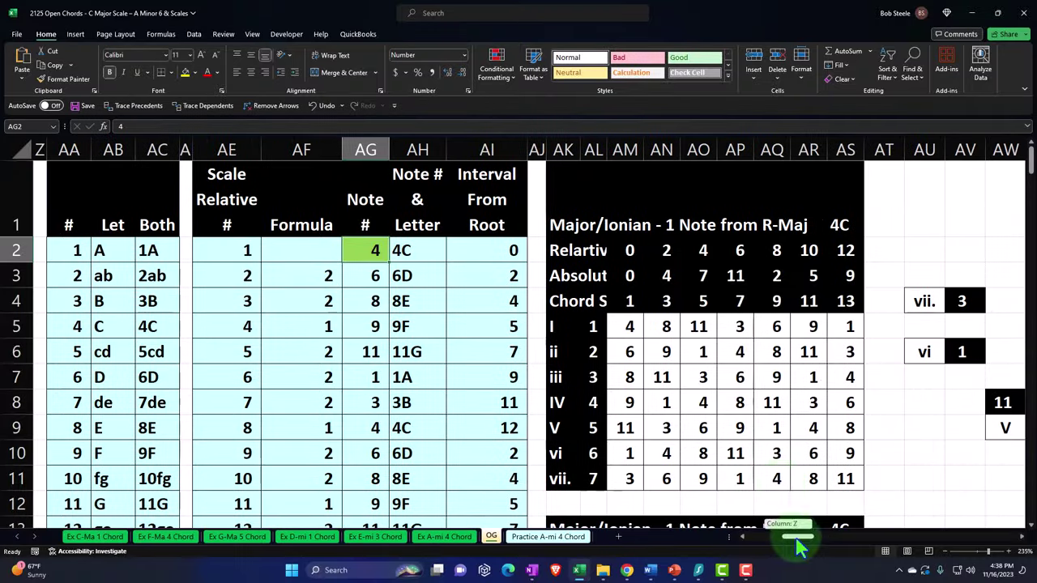
scroll(775, 457, down, 3)
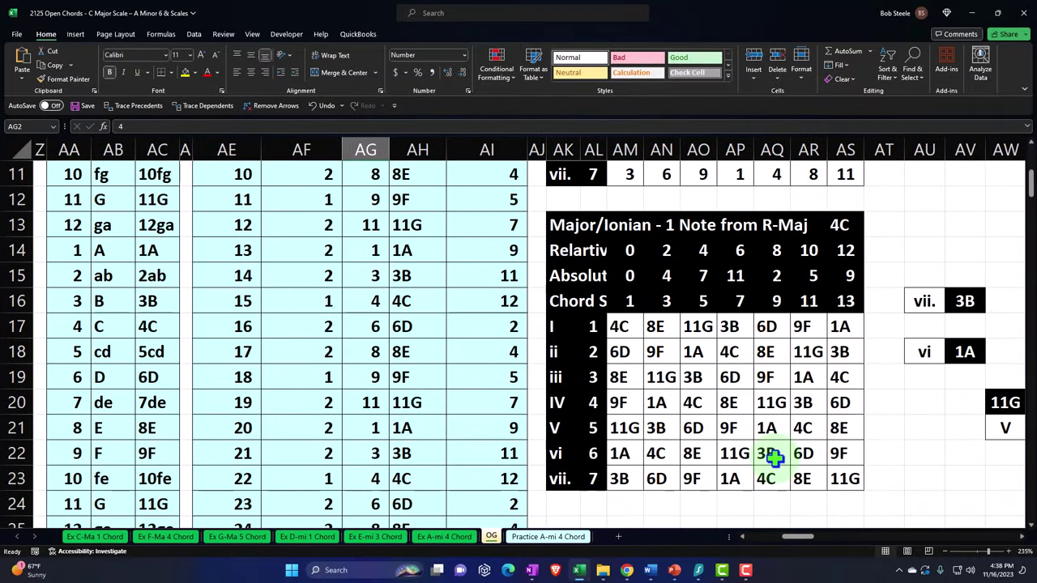
drag(619, 327, 693, 322)
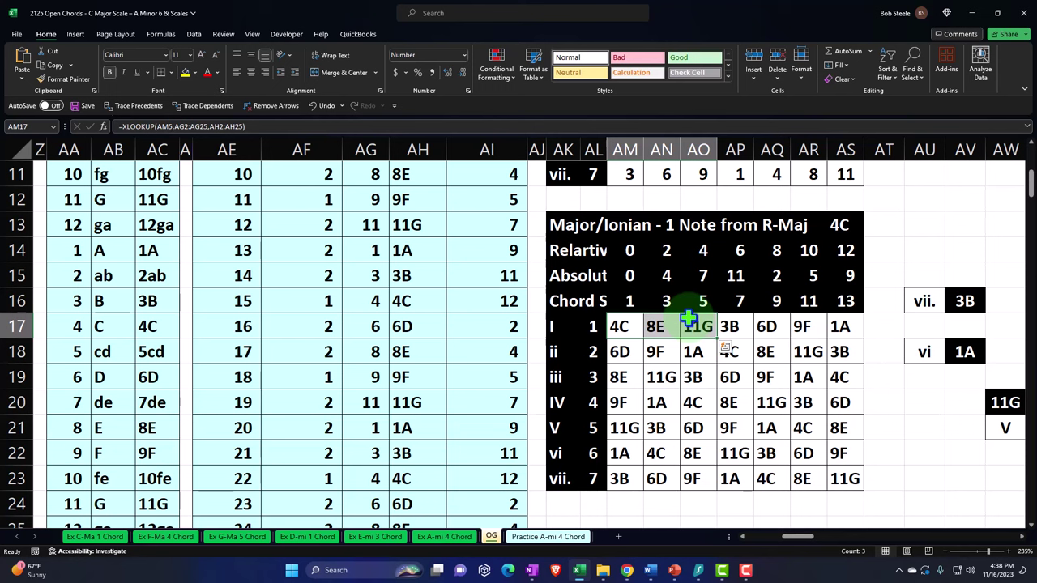
click(838, 223)
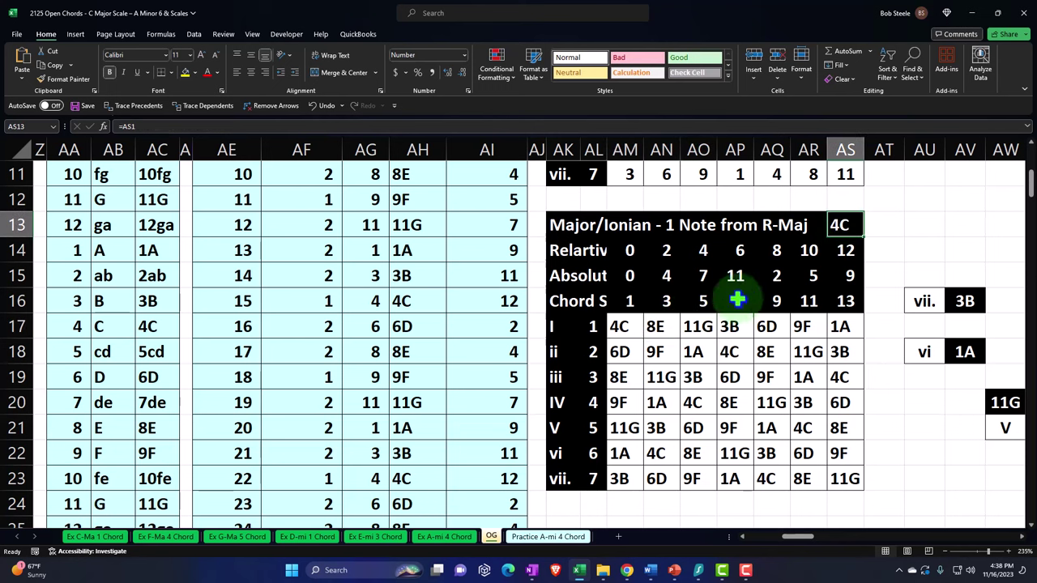
click(596, 325)
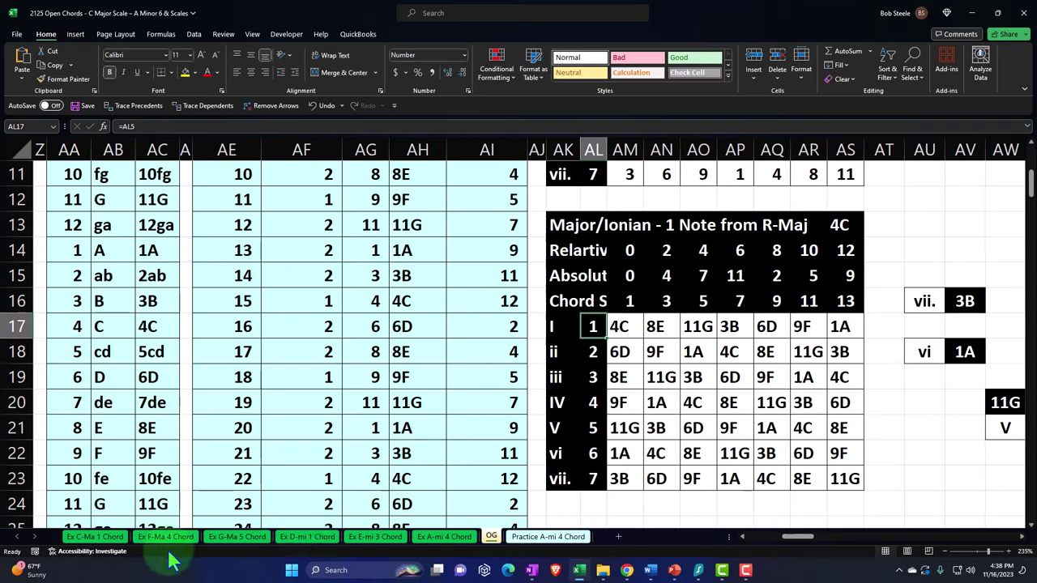
click(106, 537)
On Ex C-Ma 1 Chord, inspect the fret grid, the 8E lookup formula and intervals 1, 3, 5
drag(76, 181, 211, 354)
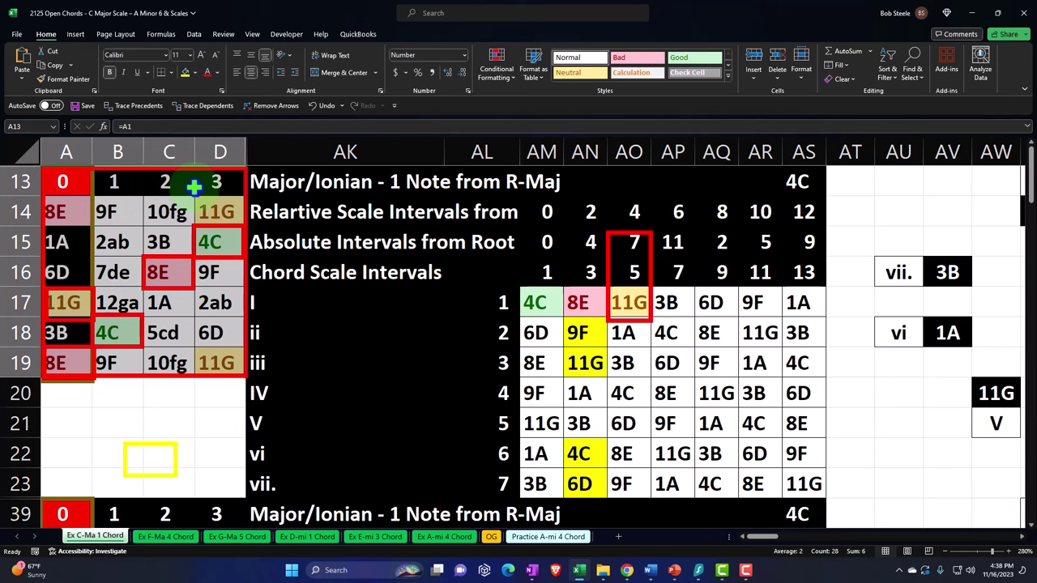
click(175, 270)
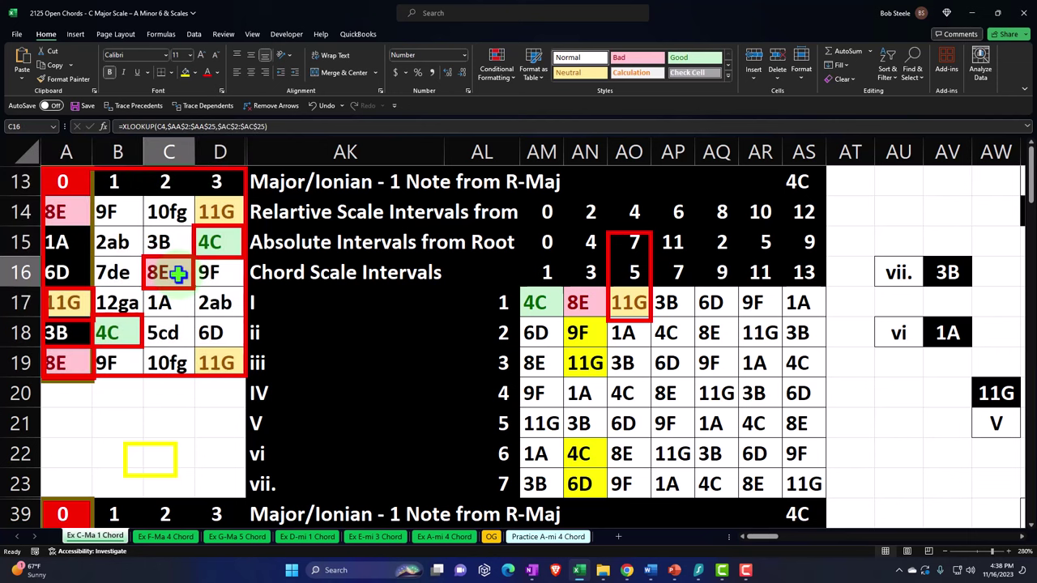
click(552, 271)
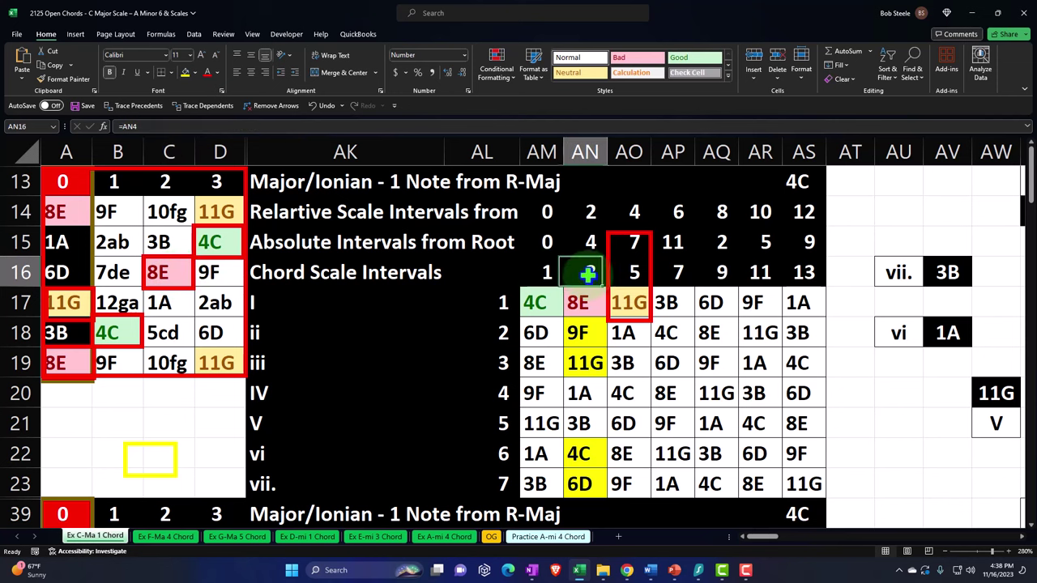
click(585, 271)
click(627, 272)
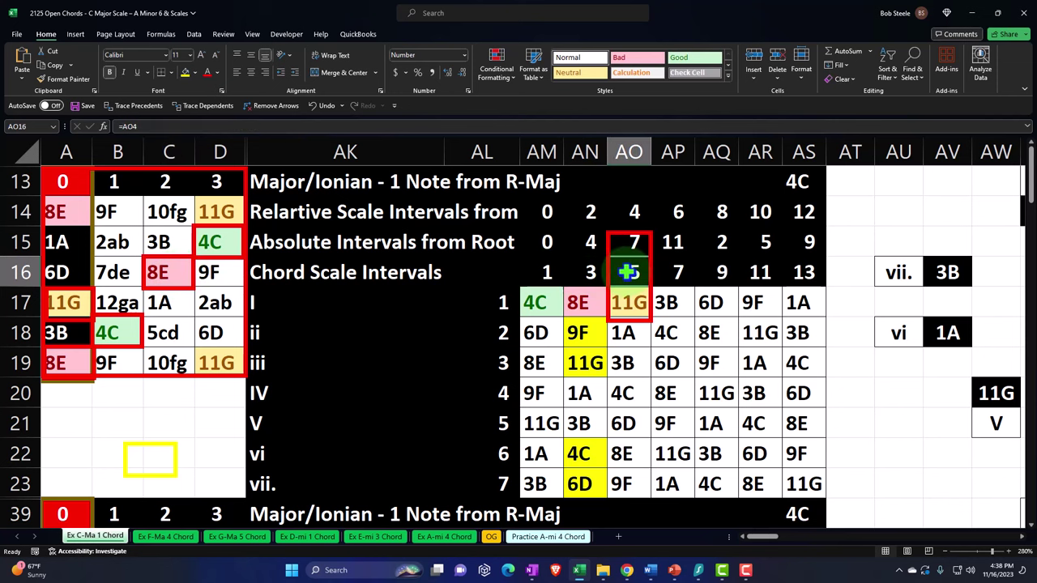
On Ex F-Ma 4 Chord, check chord numbers for the IV, ii, iii and vi rows
click(186, 538)
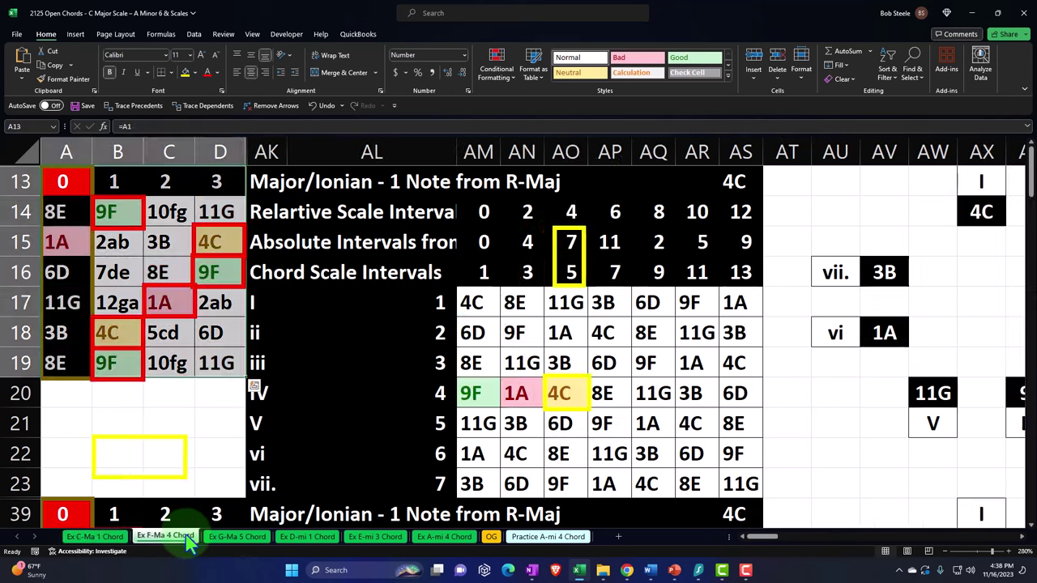
click(420, 393)
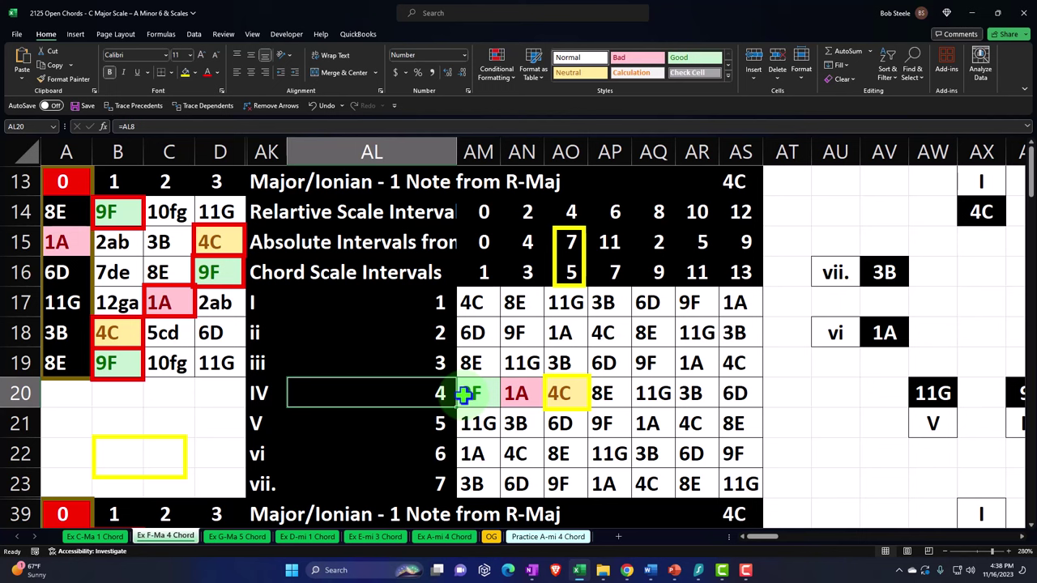
click(435, 333)
click(432, 365)
click(433, 449)
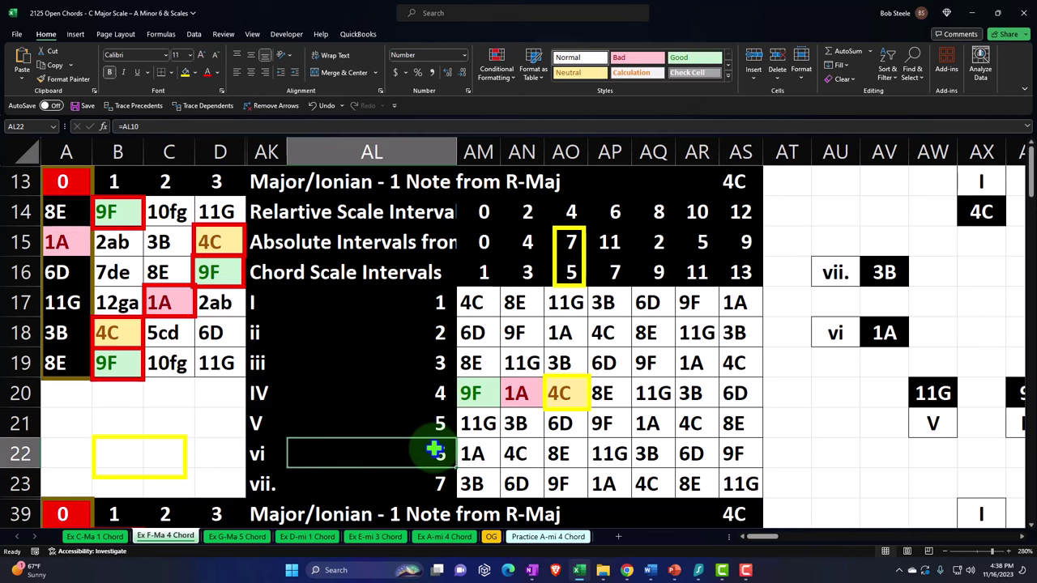
click(258, 538)
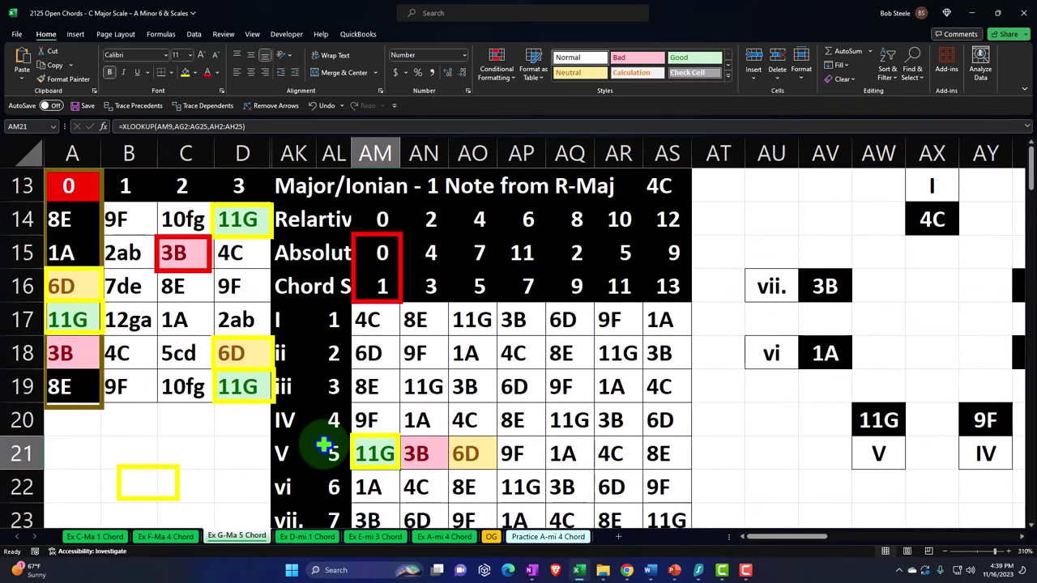
Inspect the G major fret notes, then a chord-note lookup formula on the D minor example
drag(95, 215, 217, 385)
click(225, 441)
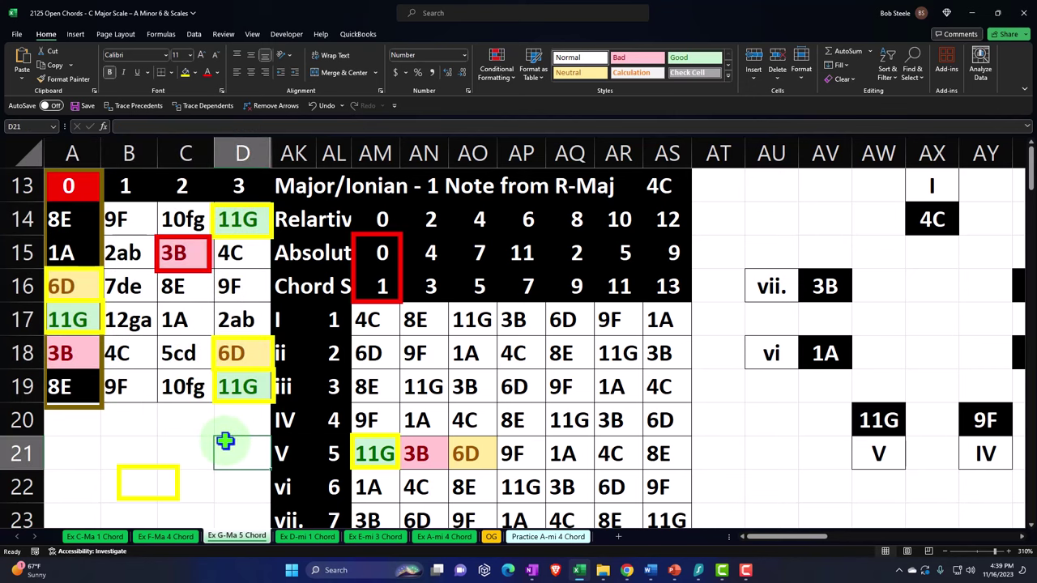
click(306, 537)
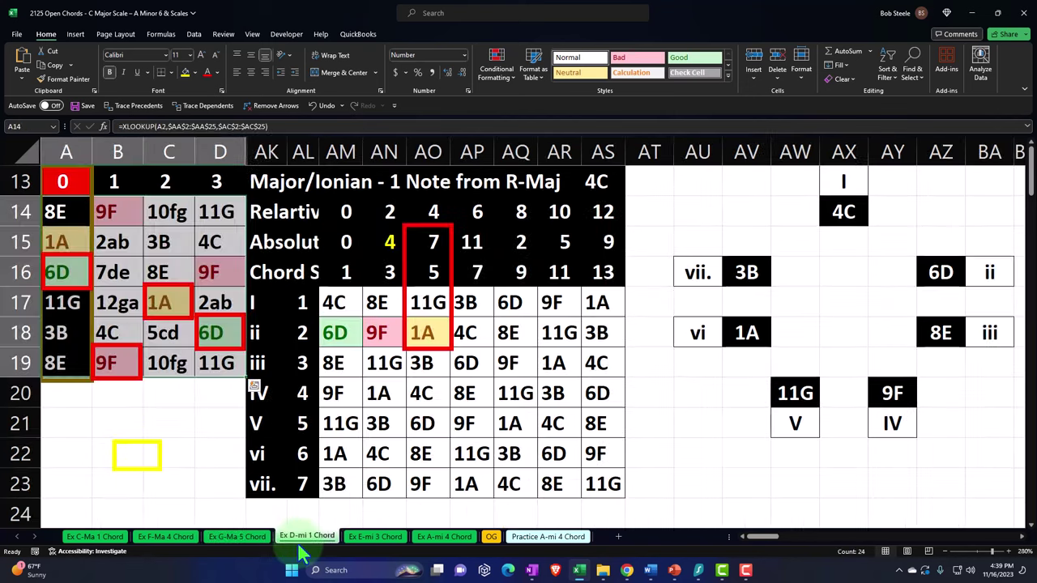
click(336, 332)
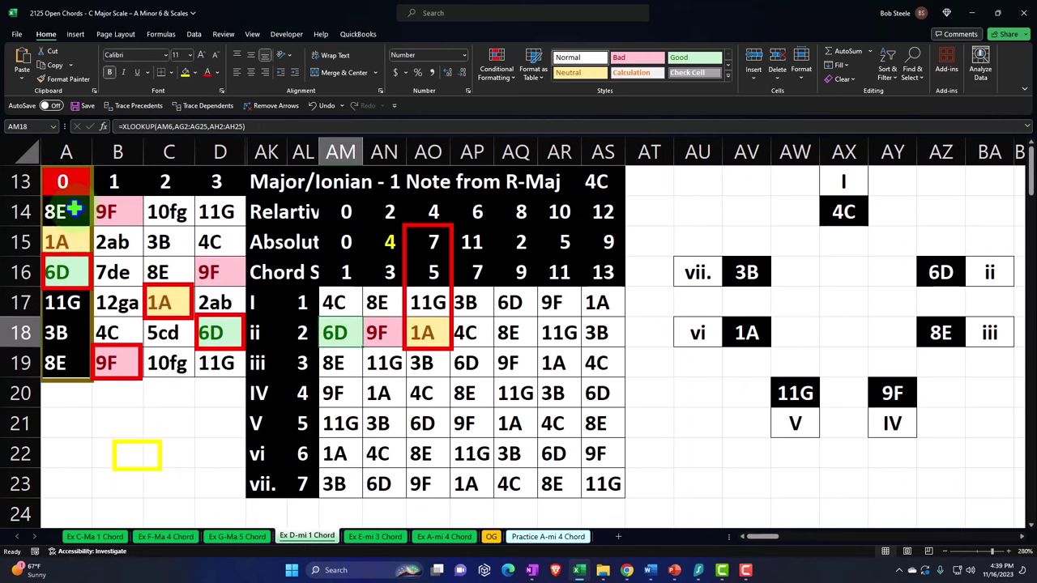
On the E minor example, inspect the 8E lookup formula and fret table, then open Practice A-mi
click(377, 538)
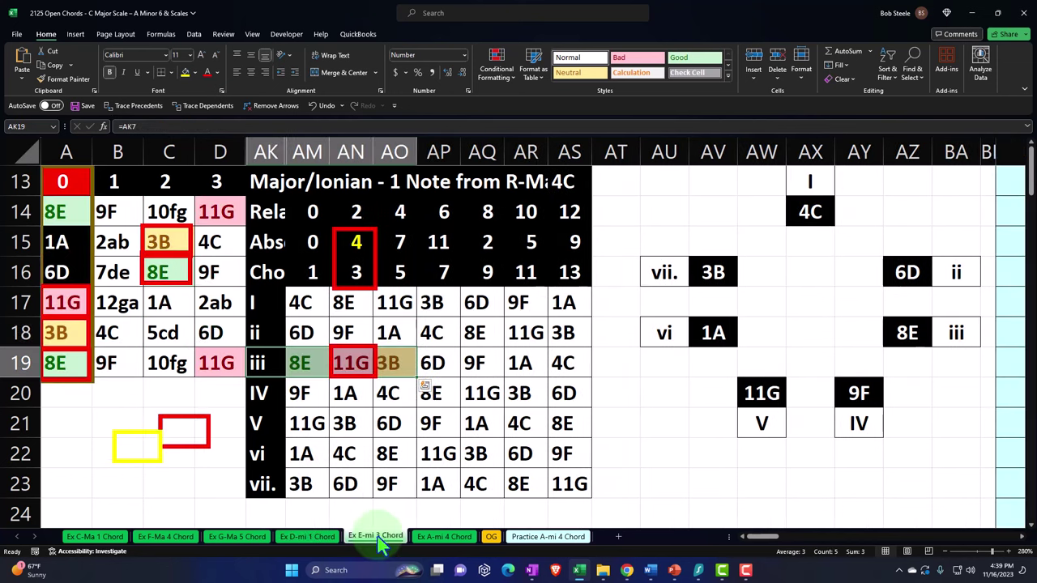
click(299, 361)
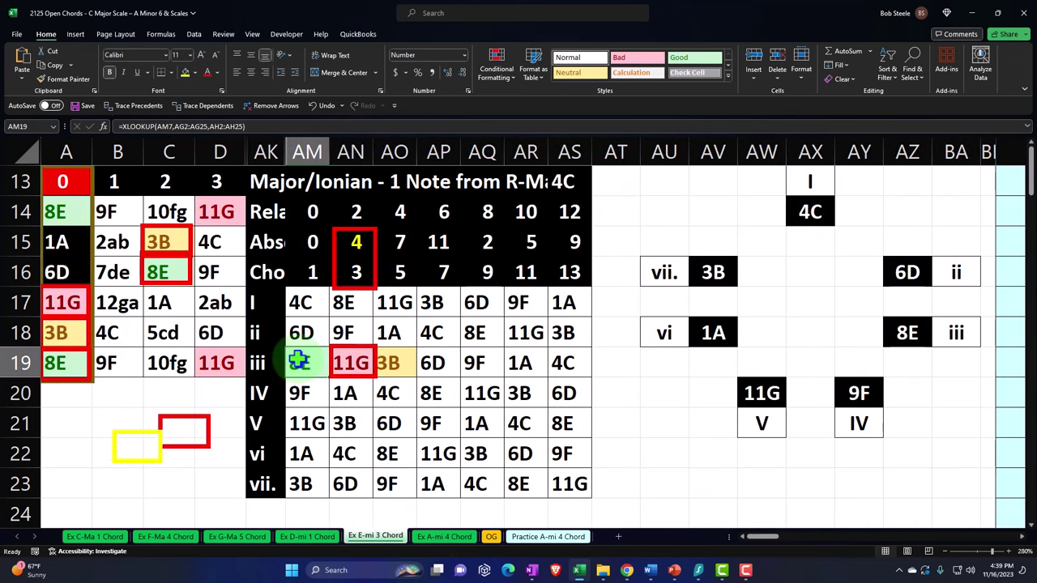
drag(66, 212, 201, 354)
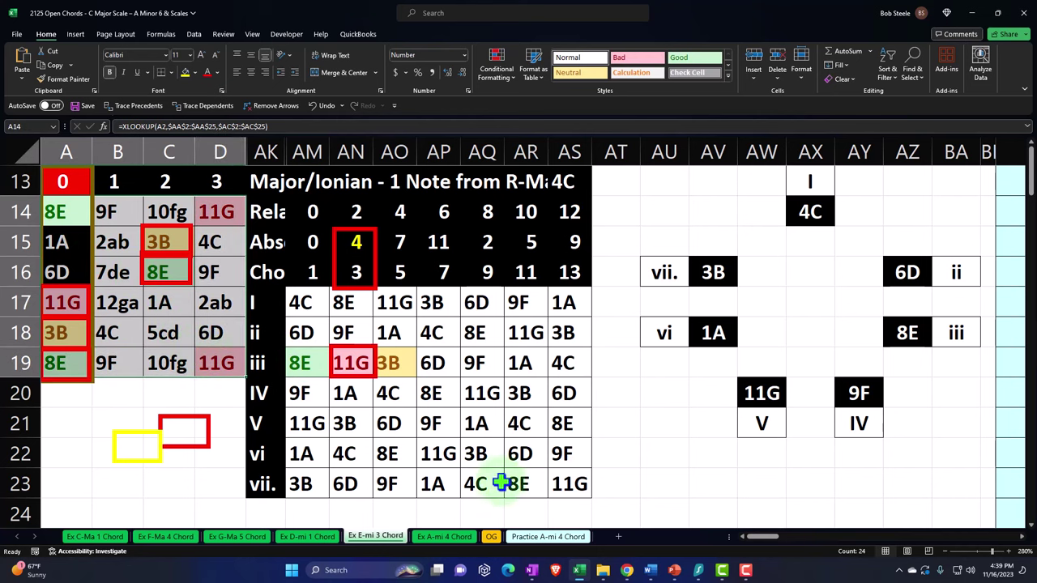
click(531, 538)
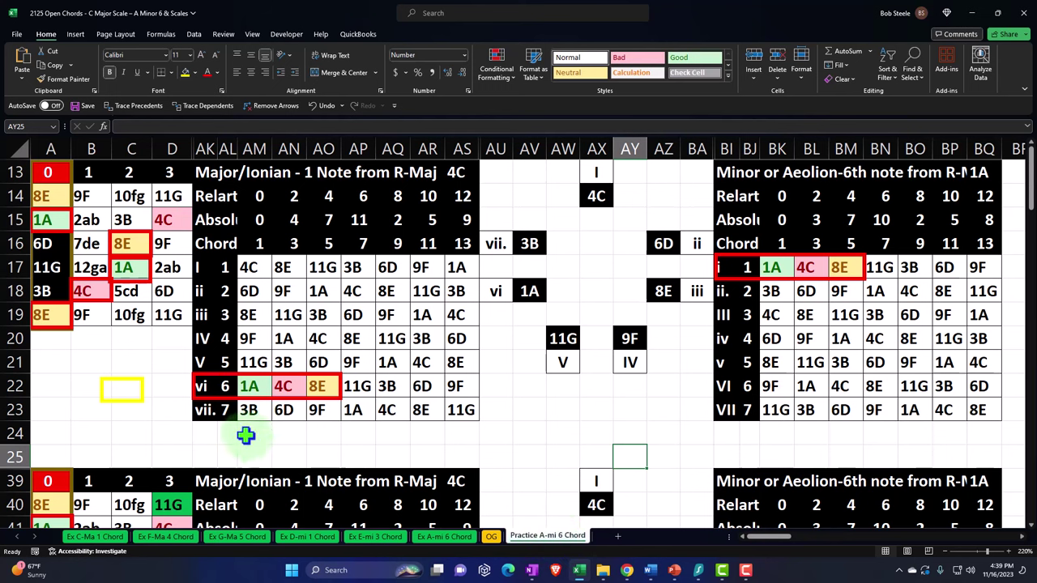
click(227, 387)
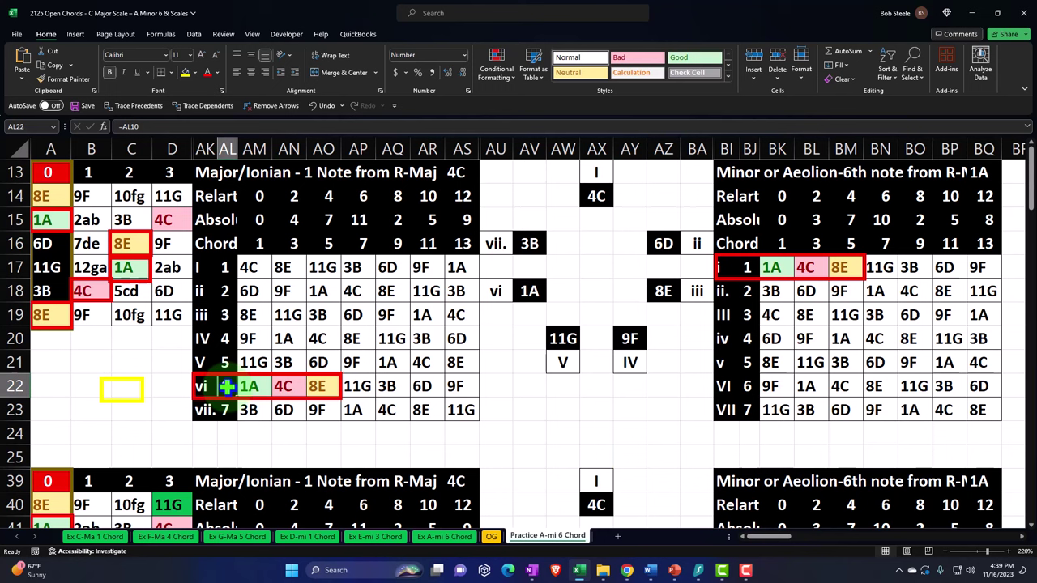
click(458, 174)
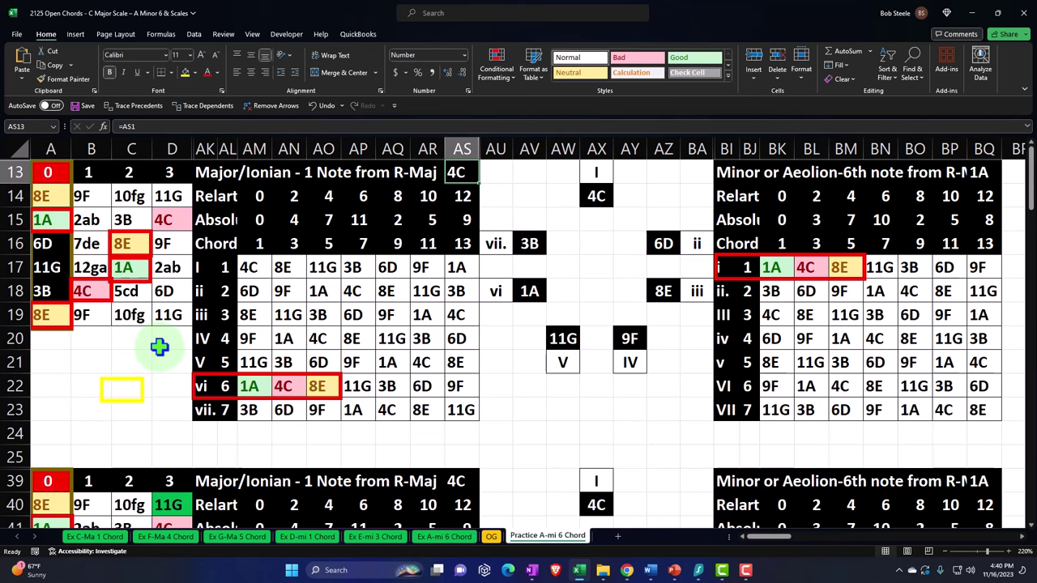
scroll(159, 347, down, 4)
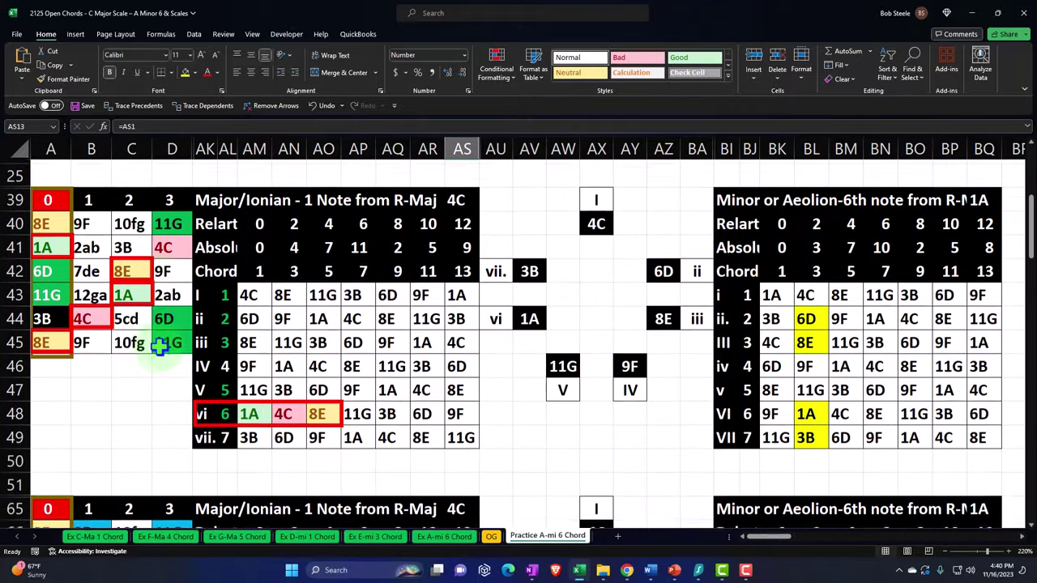
drag(47, 219, 172, 333)
scroll(172, 331, down, 4)
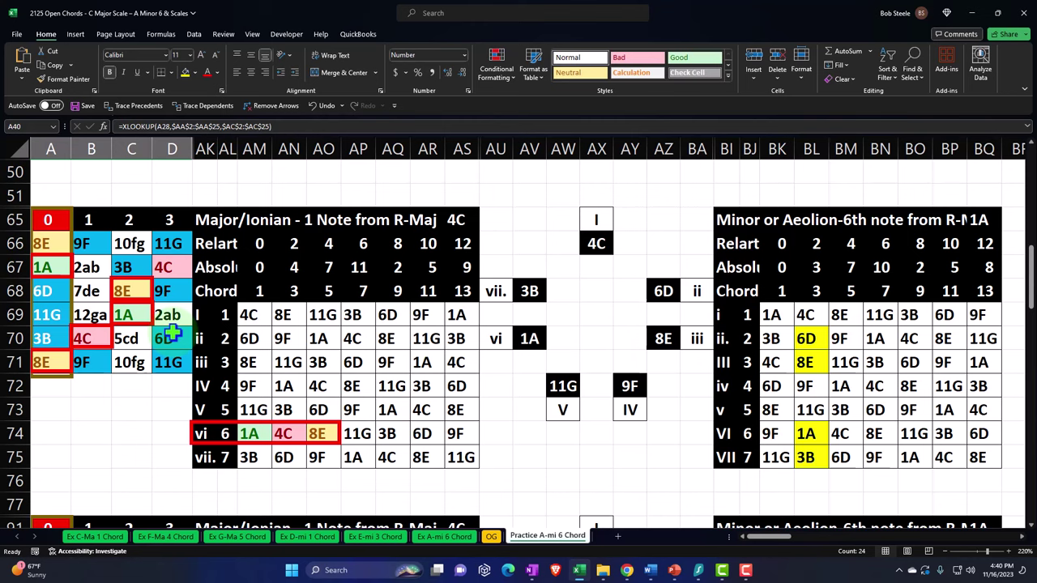
scroll(172, 333, up, 5)
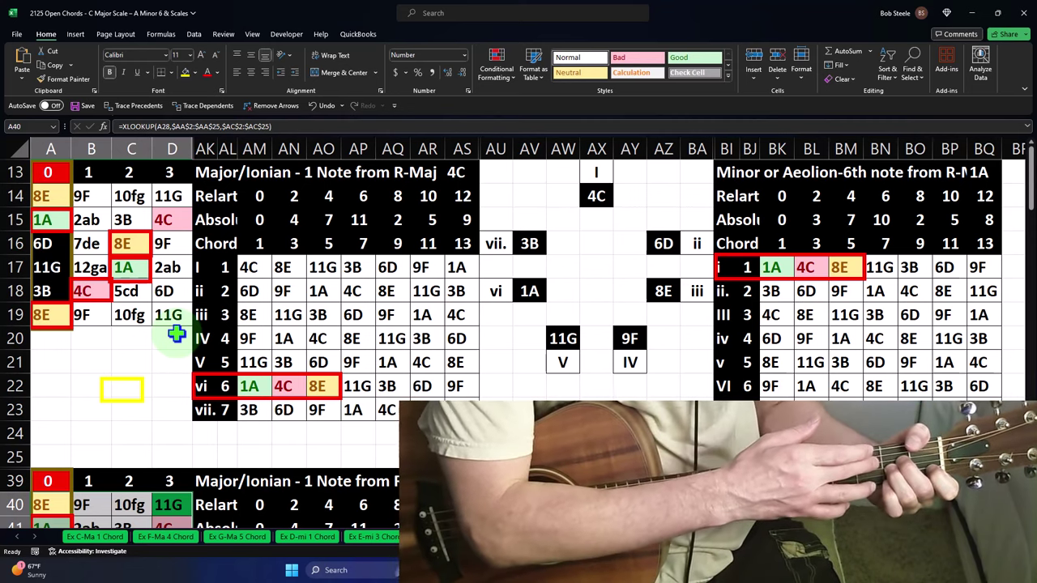
Drag the yellow marker box up from row 22 onto the 1A note at cell C17
drag(142, 381, 143, 233)
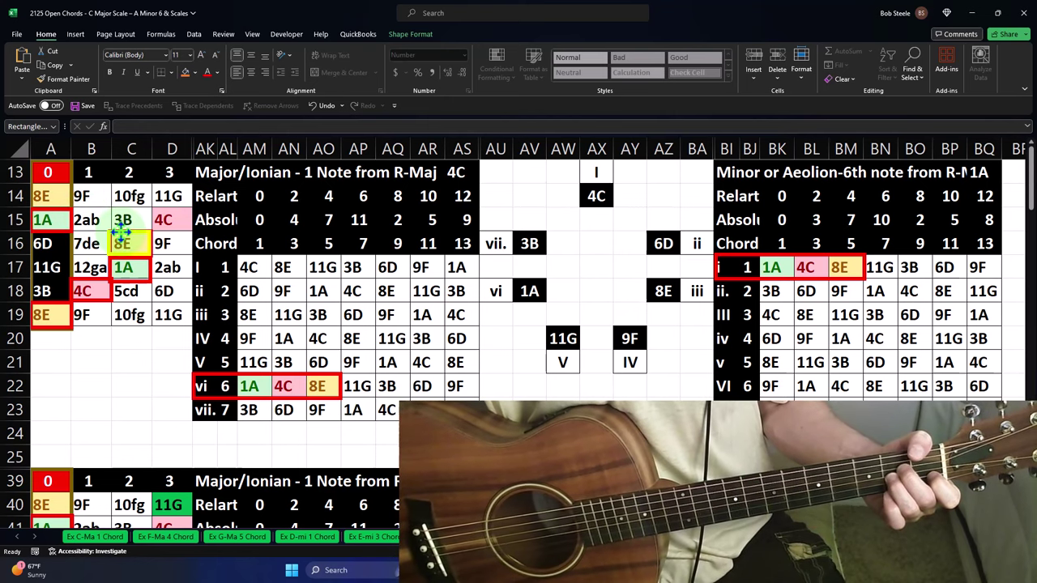
drag(122, 232, 37, 184)
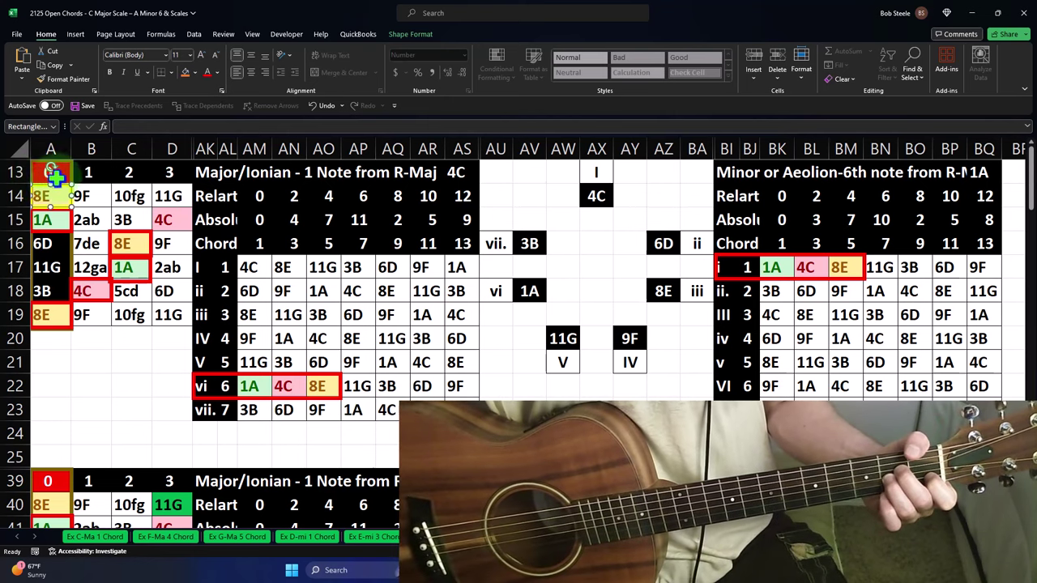
Shift the yellow marker to cover the 8E and 1A notes in A14:A15, leaving the red 0 visible
drag(59, 173, 59, 207)
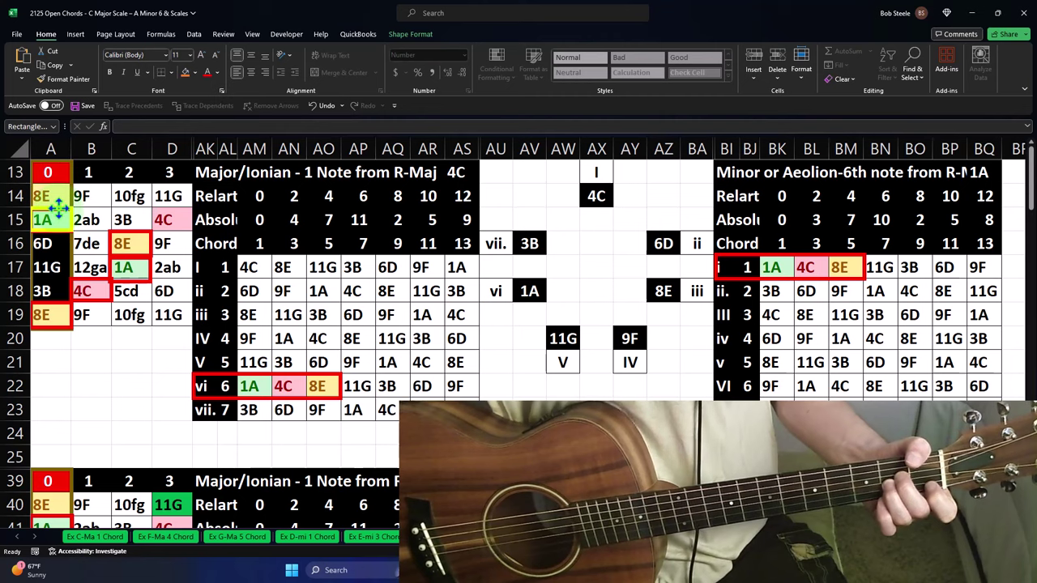